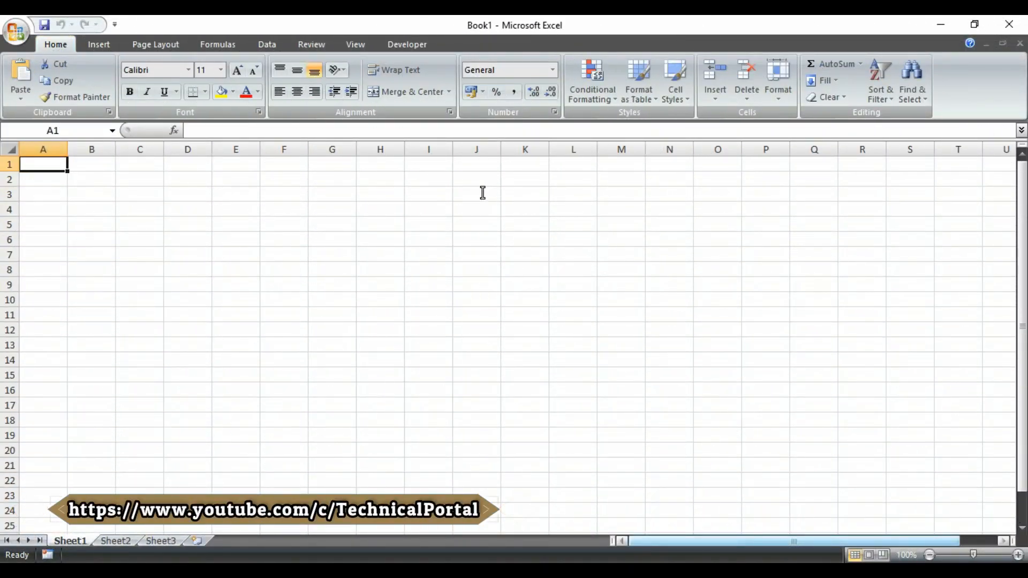
Search the system for "osk" and launch the On-Screen Keyboard.
key(super)
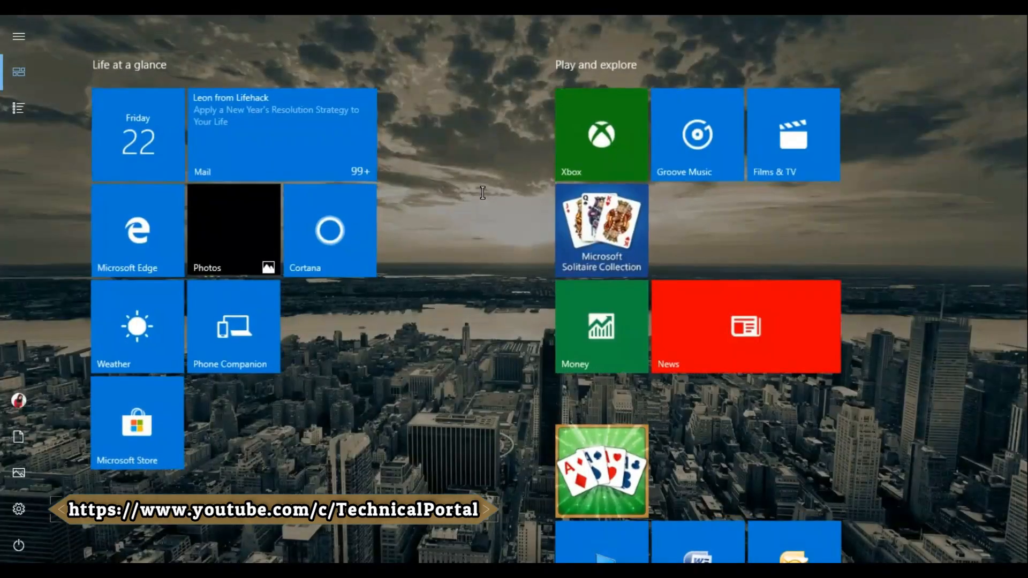
text(osk)
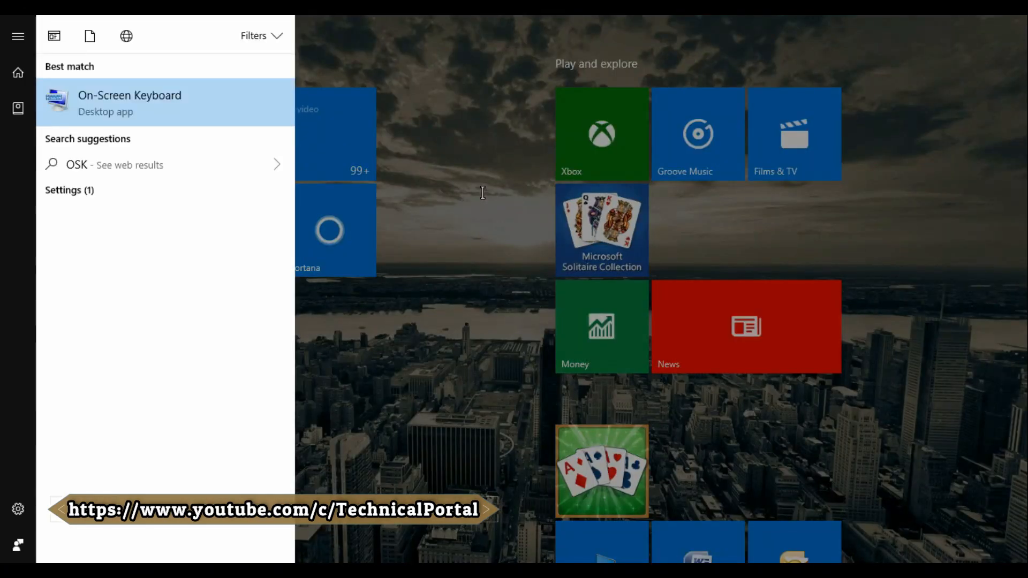
key(Return)
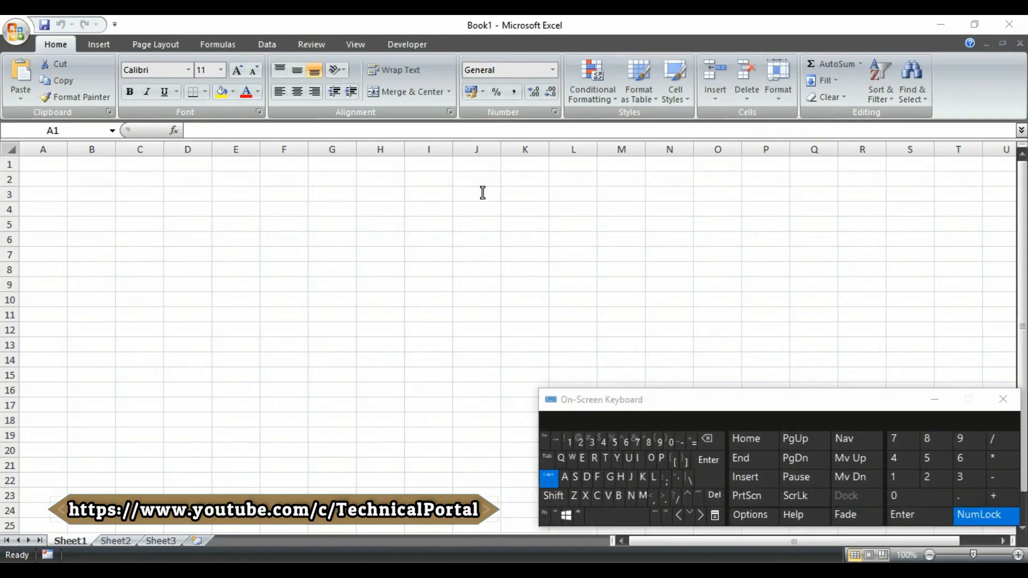
Open the recent workbook "26 Round a number up to next".
click(16, 31)
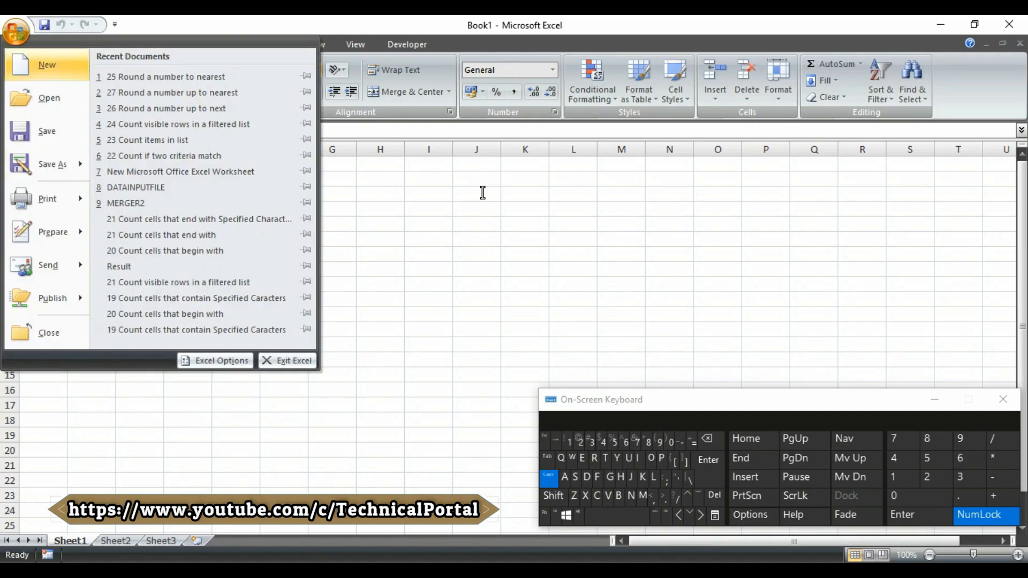
key(Escape)
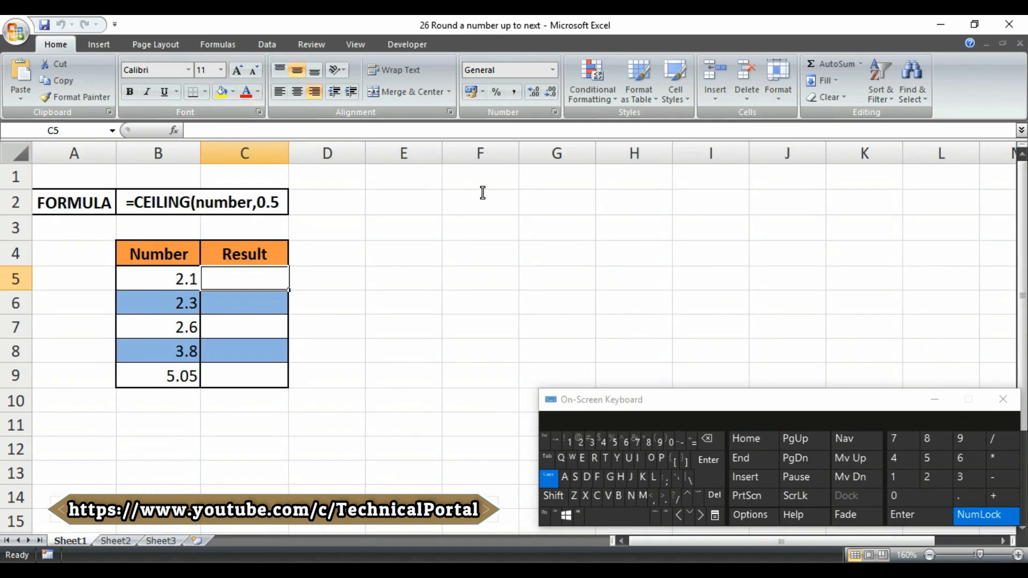
Fill the FORMULA label and the CEILING syntax cell beside it in row 2 with yellow.
drag(74, 202, 214, 202)
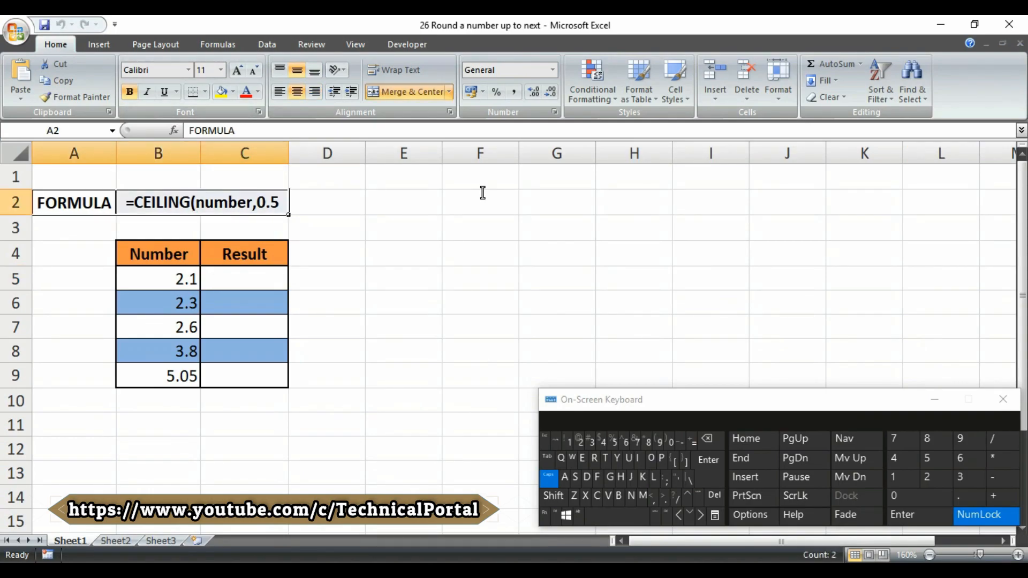
click(221, 91)
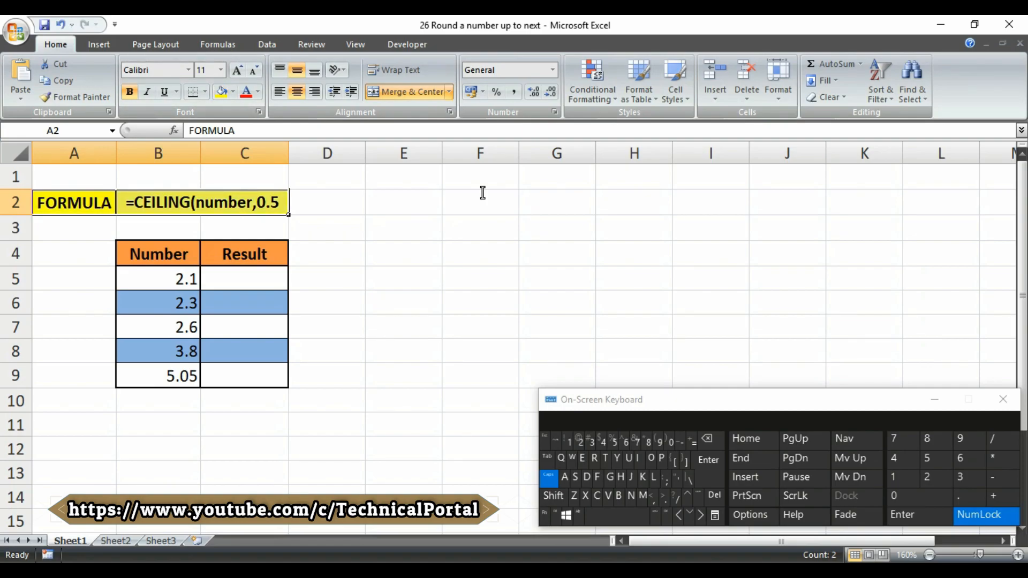
click(327, 278)
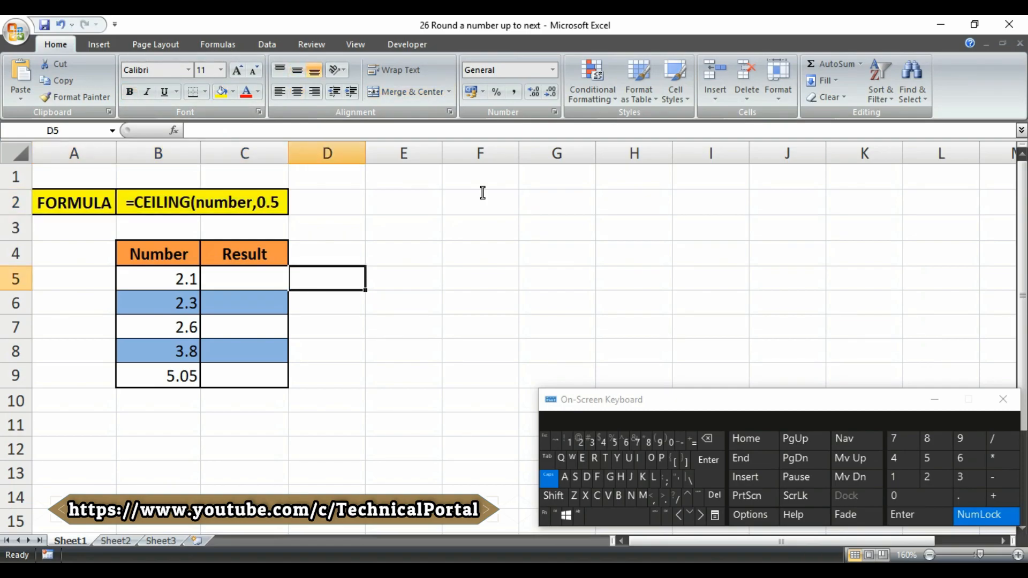
Enter =CEILING(B5,0.5) in Result cell C5 to round the first number up to a multiple of 0.5.
key(Left)
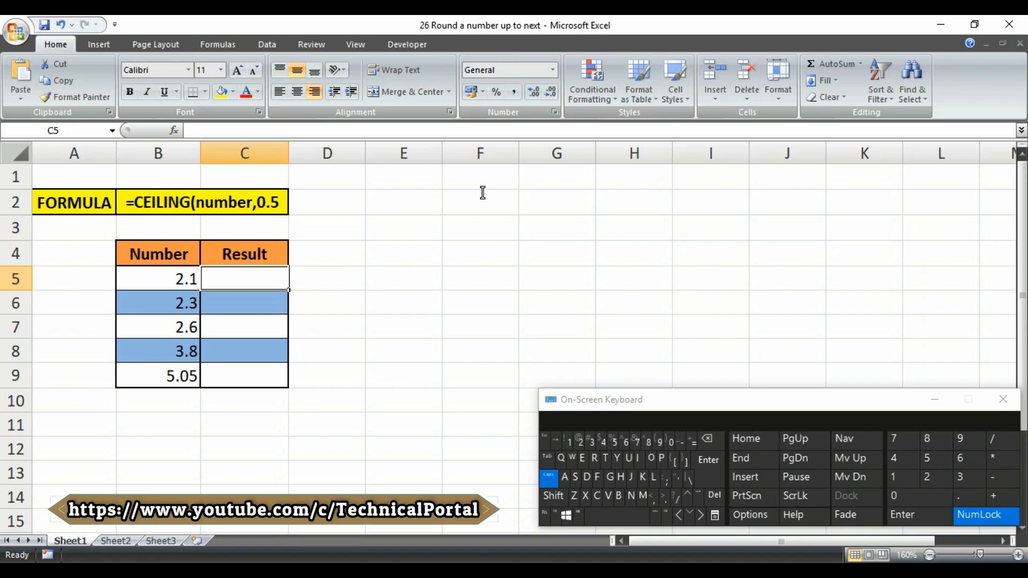
text(=)
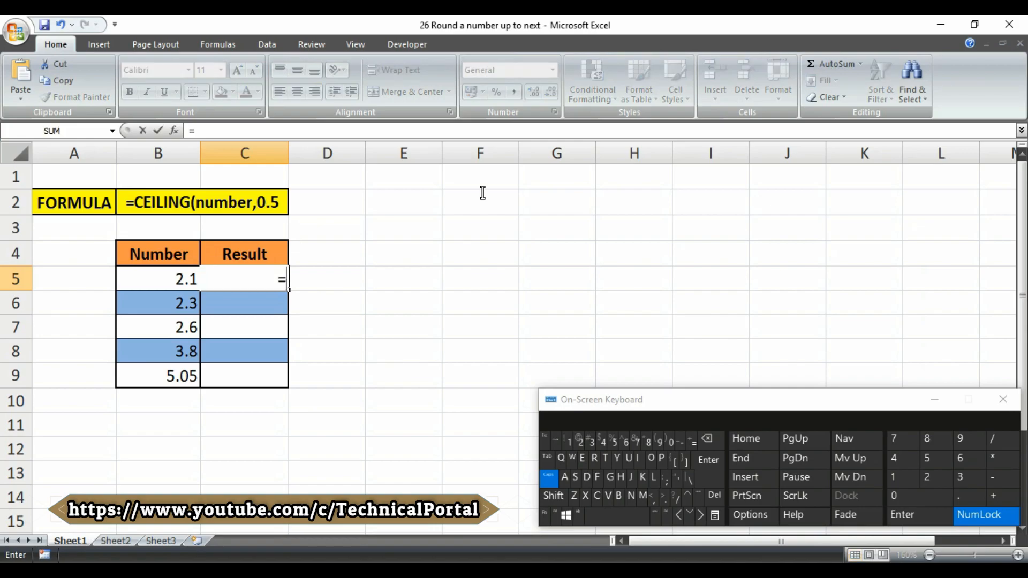
text(CEILING)
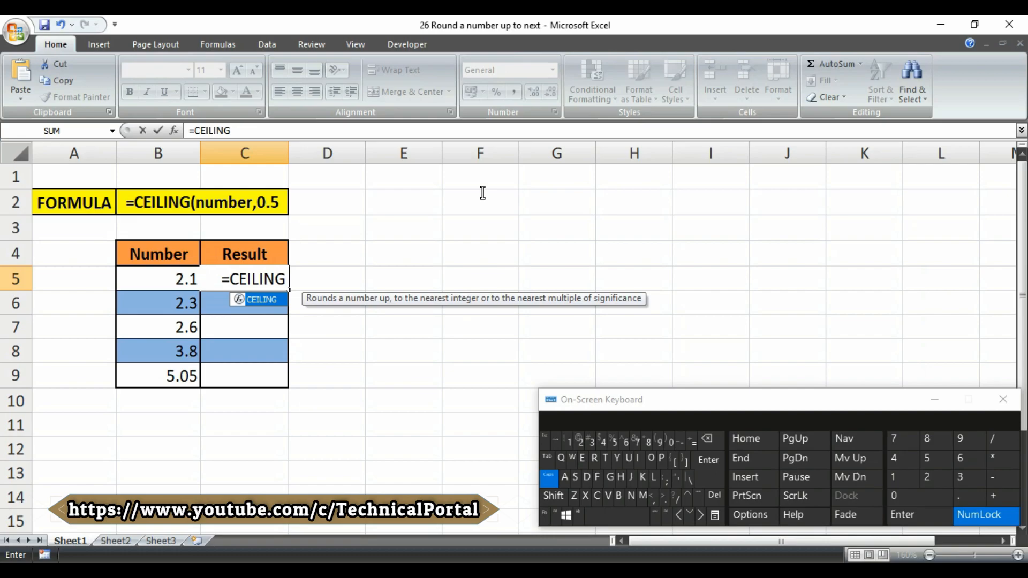
text(()
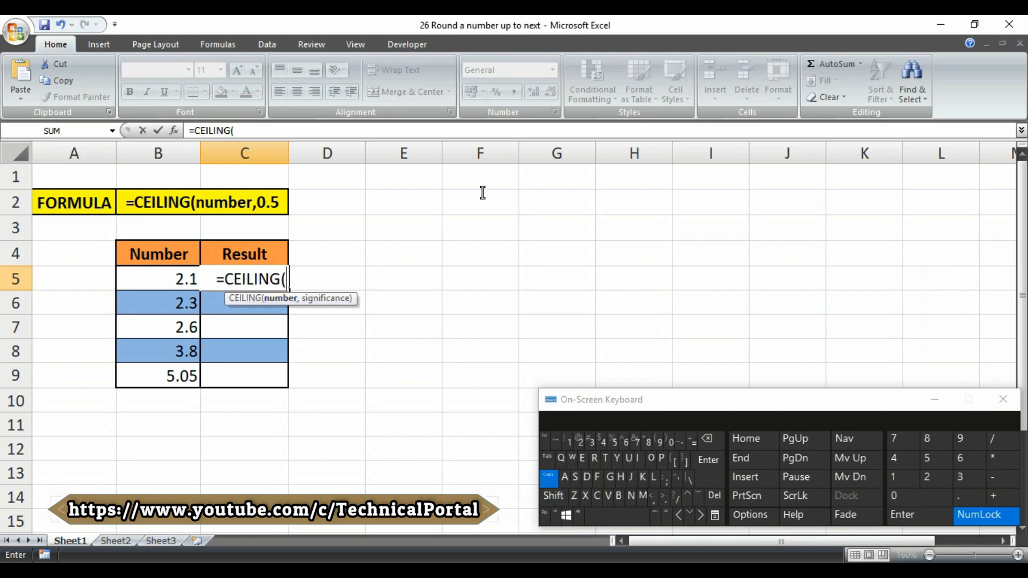
key(Left)
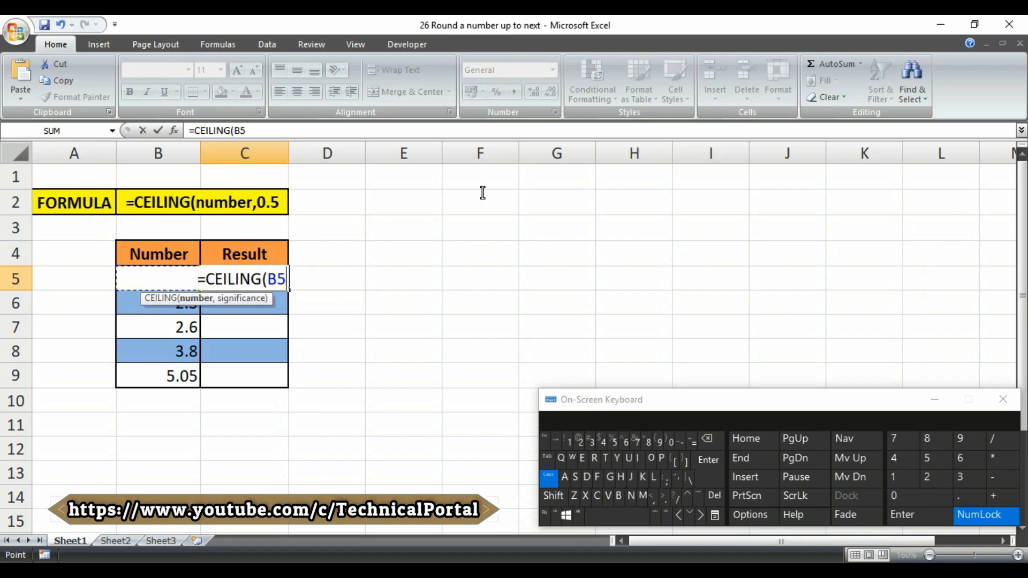
text(,)
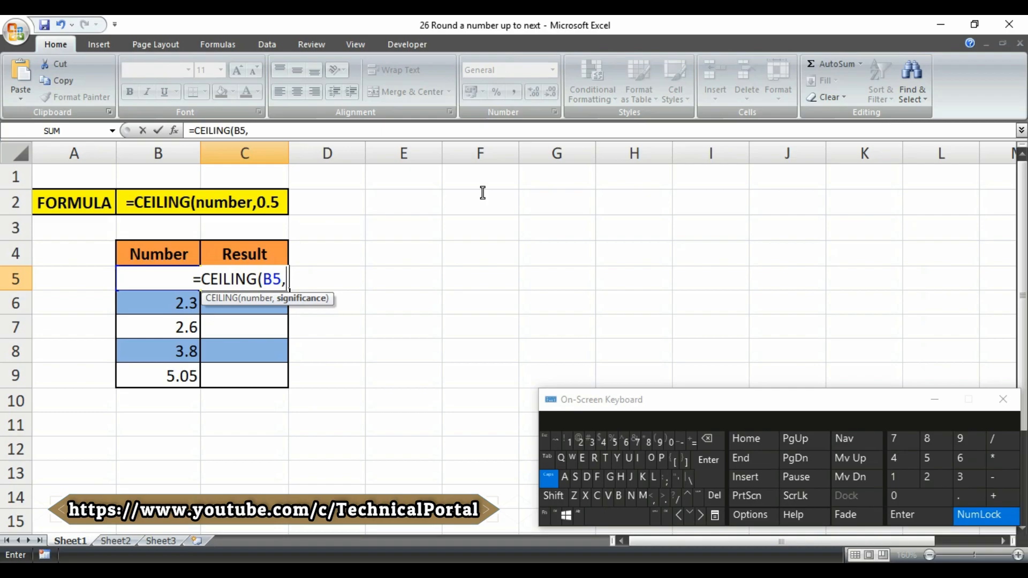
text(.)
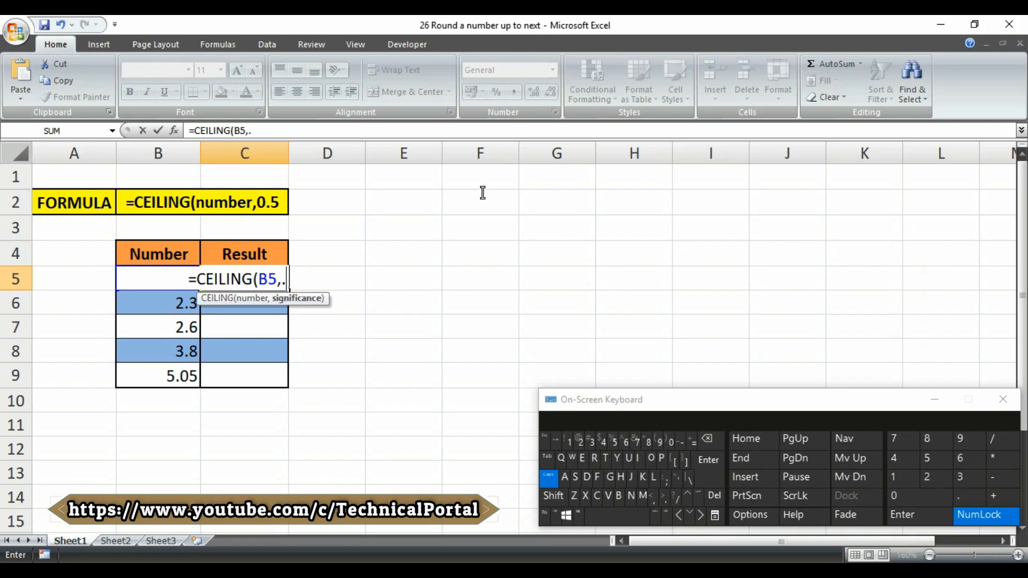
key(BackSpace)
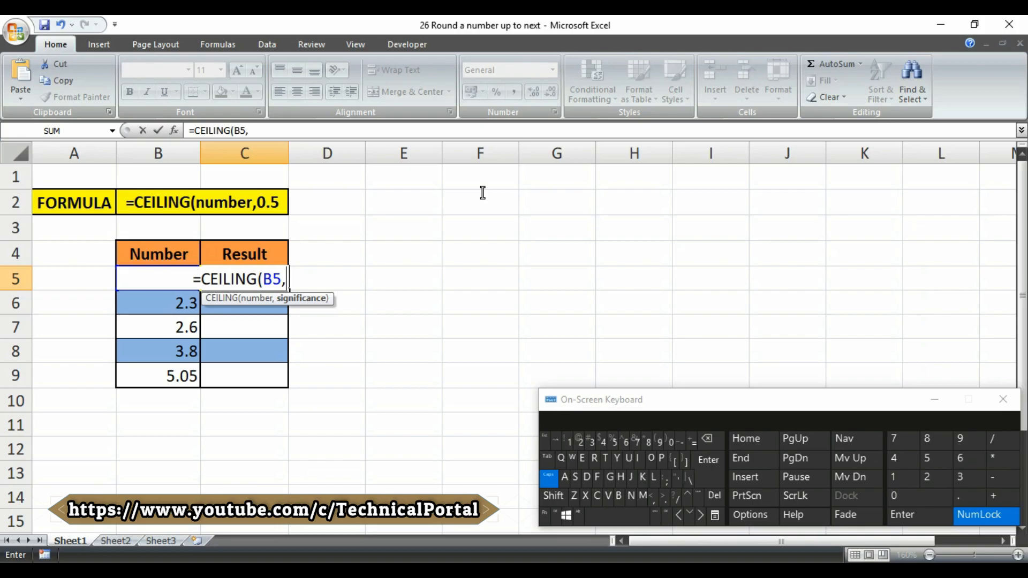
text(0.5)
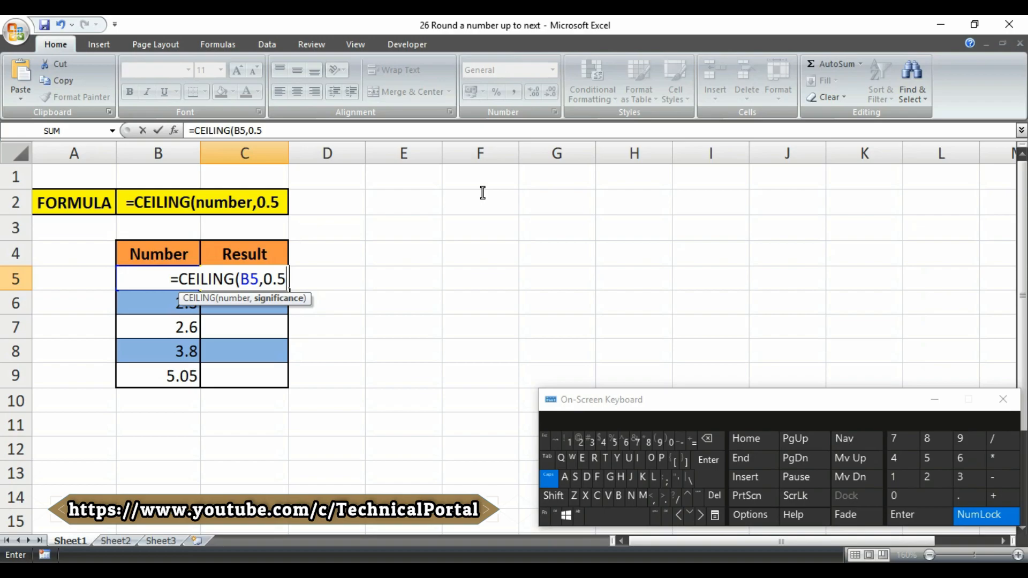
text())
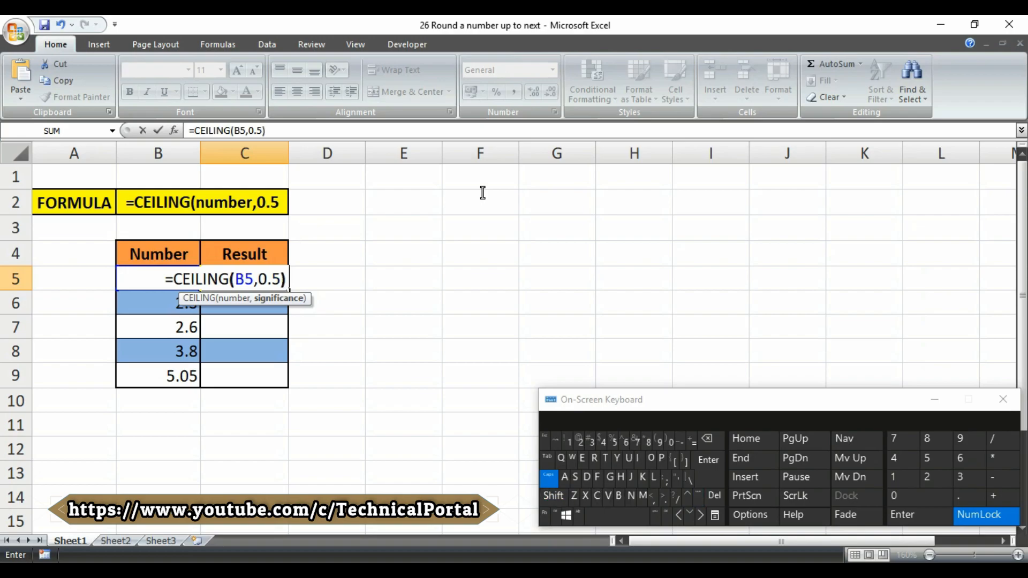
key(ctrl+Return)
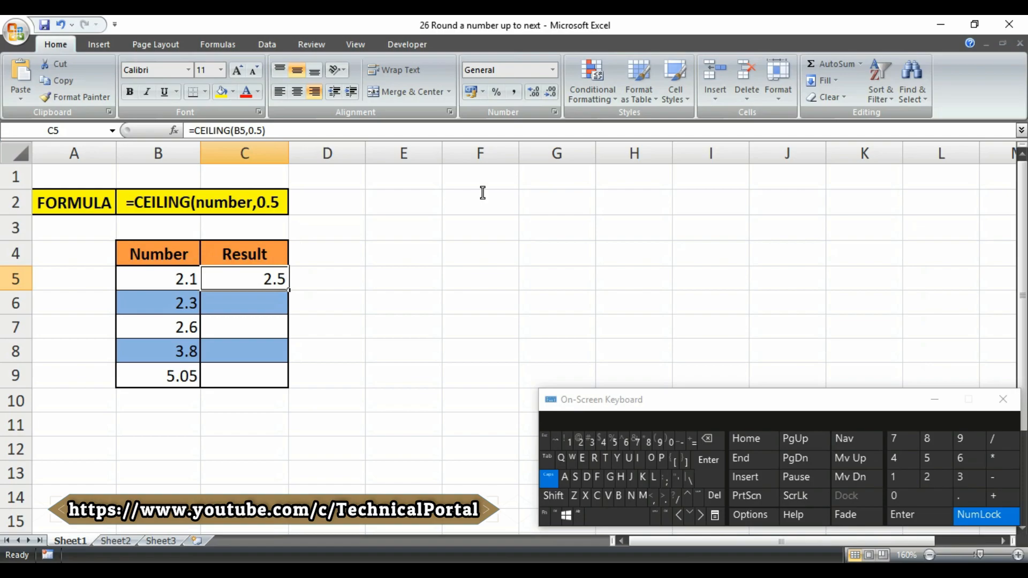
Enter =CEILING(B6,0.5) in Result cell C6 for the second number.
key(Down)
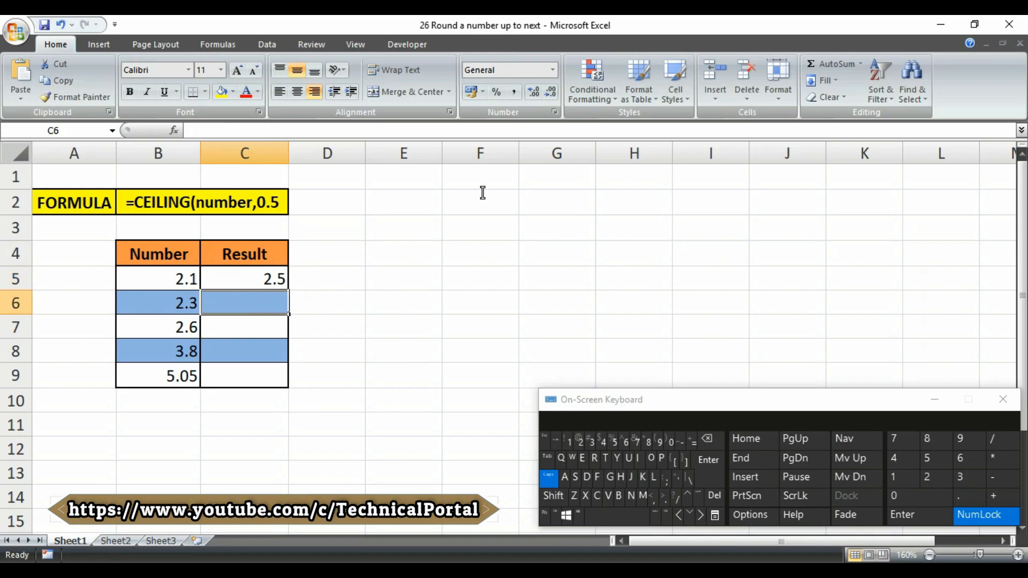
text(=)
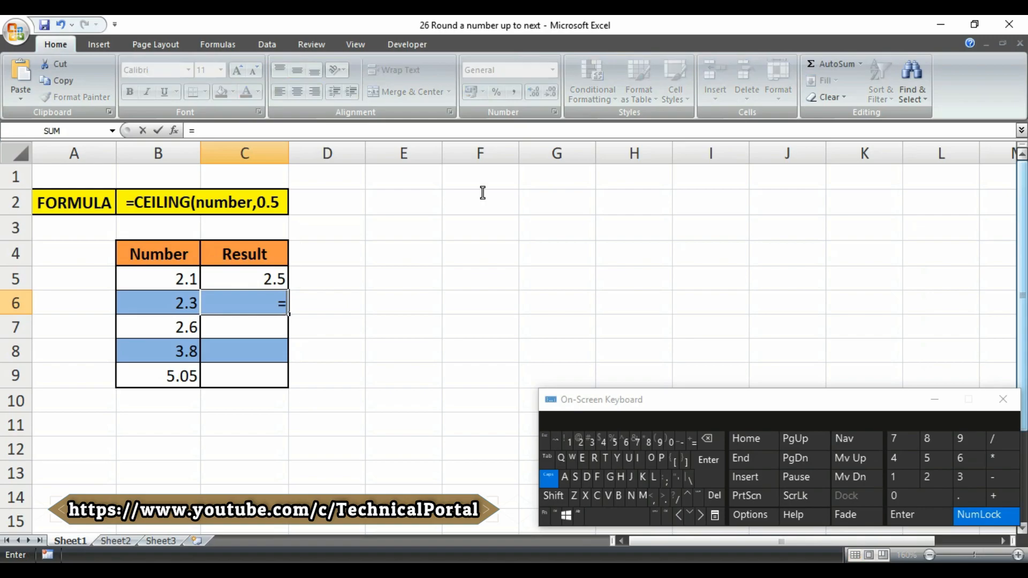
text(CEILING)
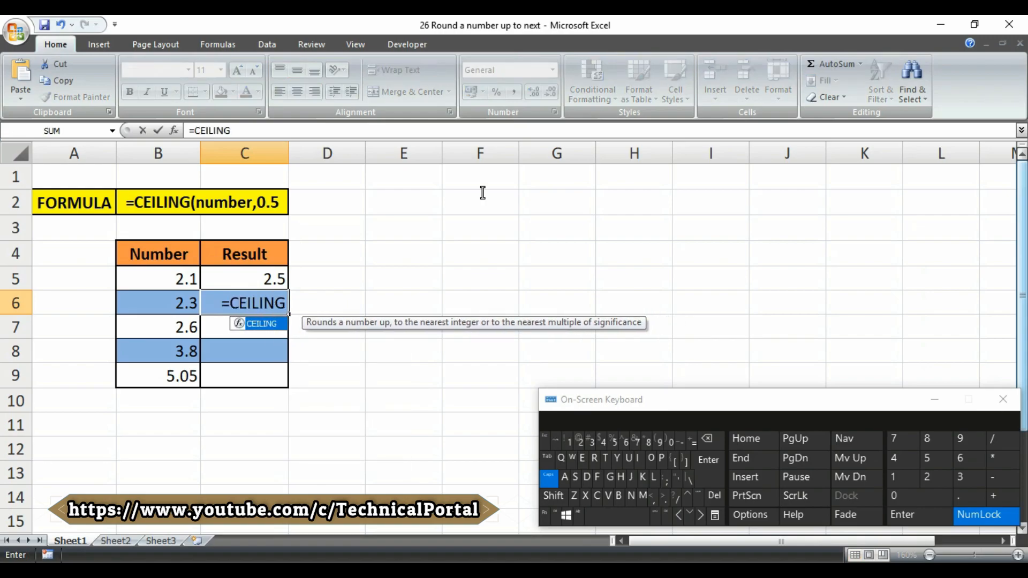
text(()
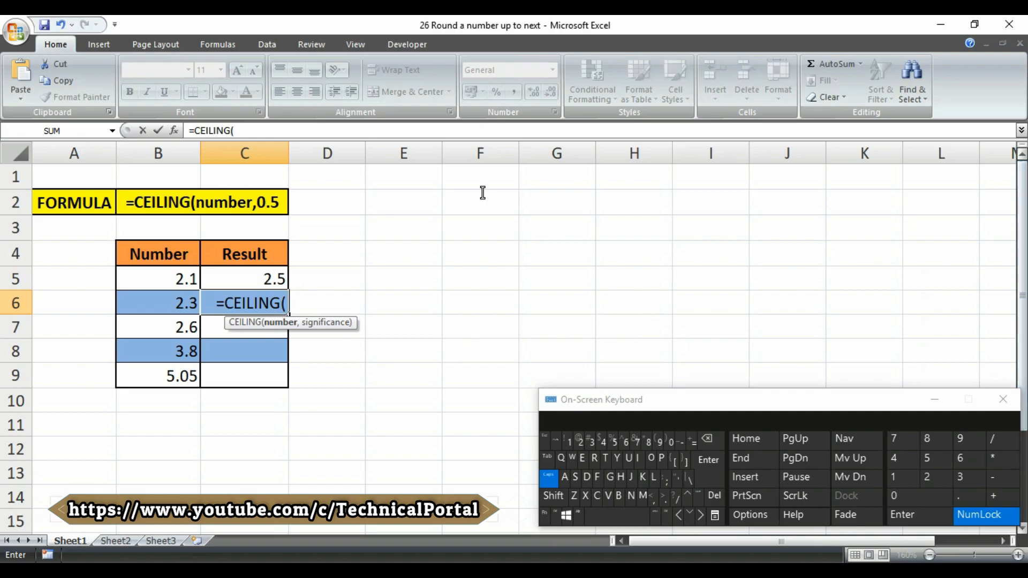
key(Left)
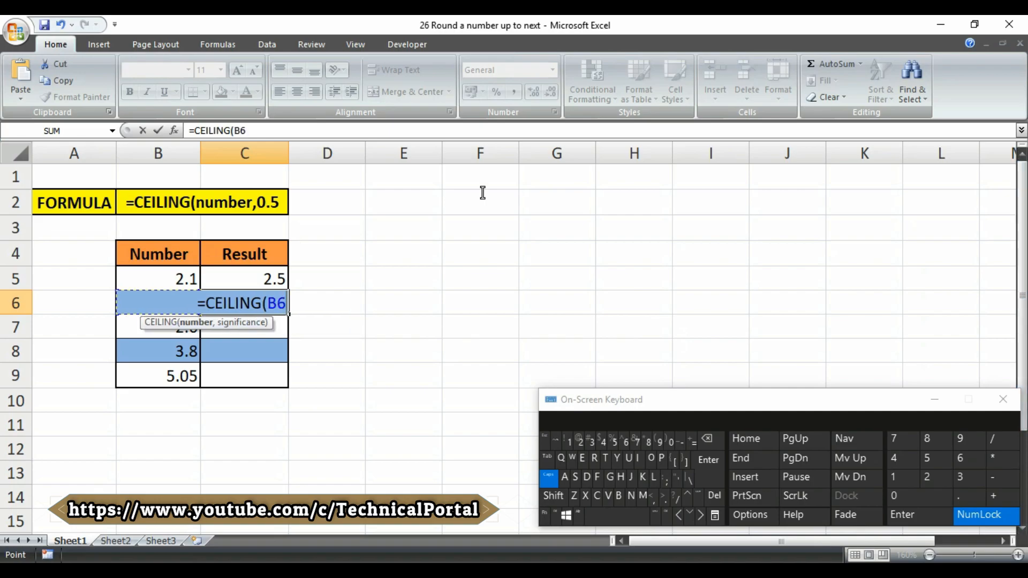
text(,)
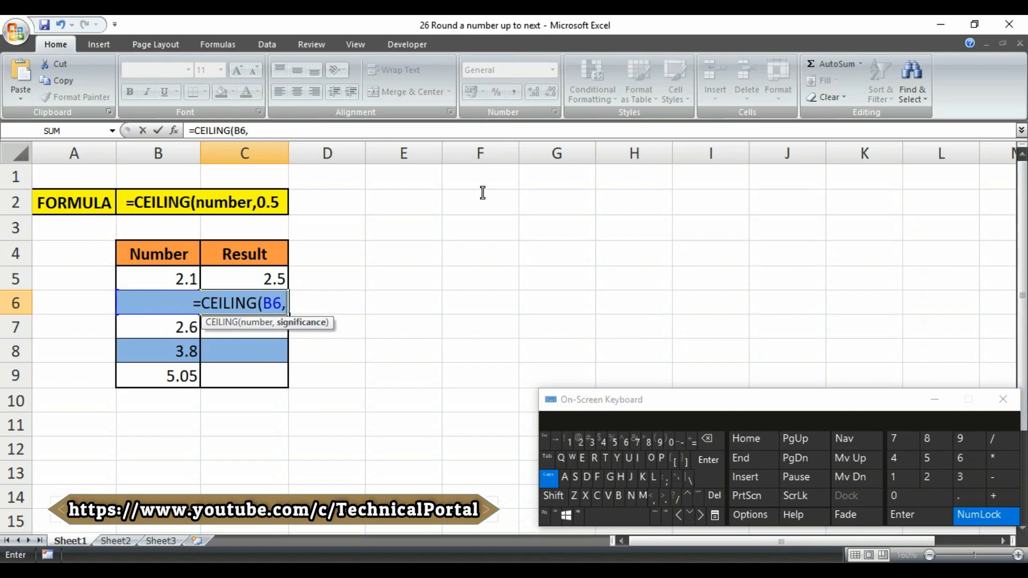
text(0.5)
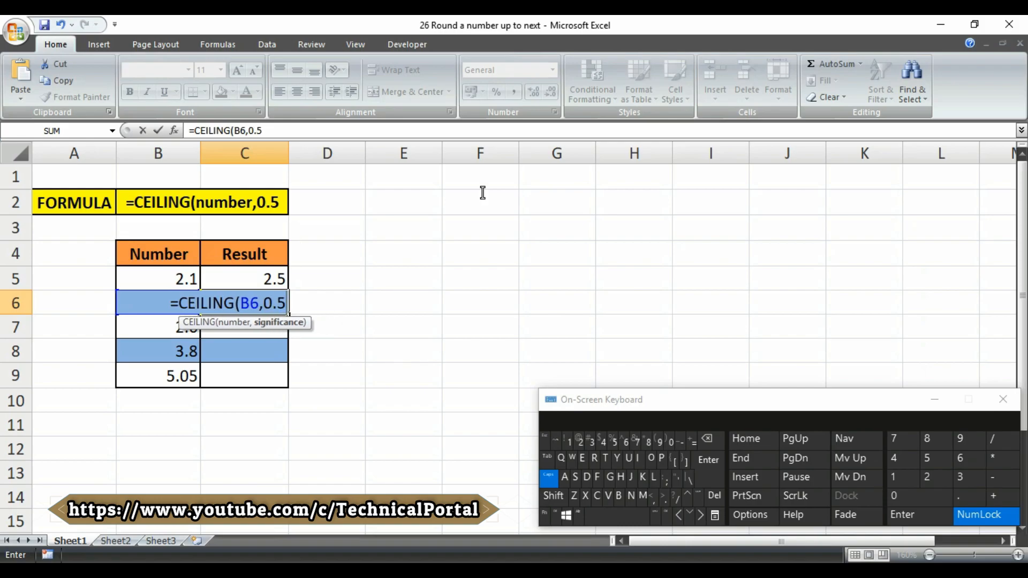
text())
key(ctrl)
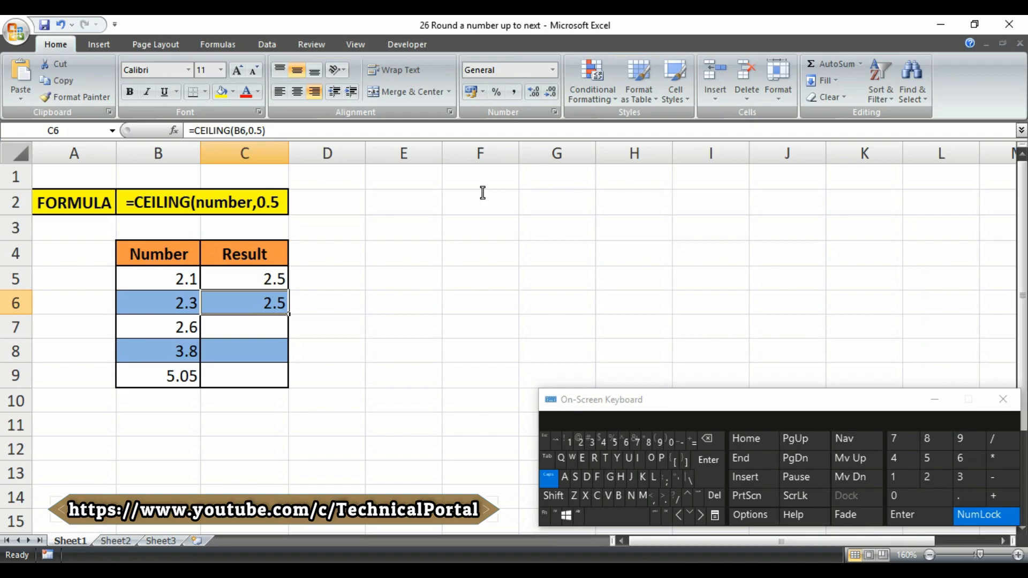
Enter =CEILING(B7,0.5) in Result cell C7 for the third number.
key(Down)
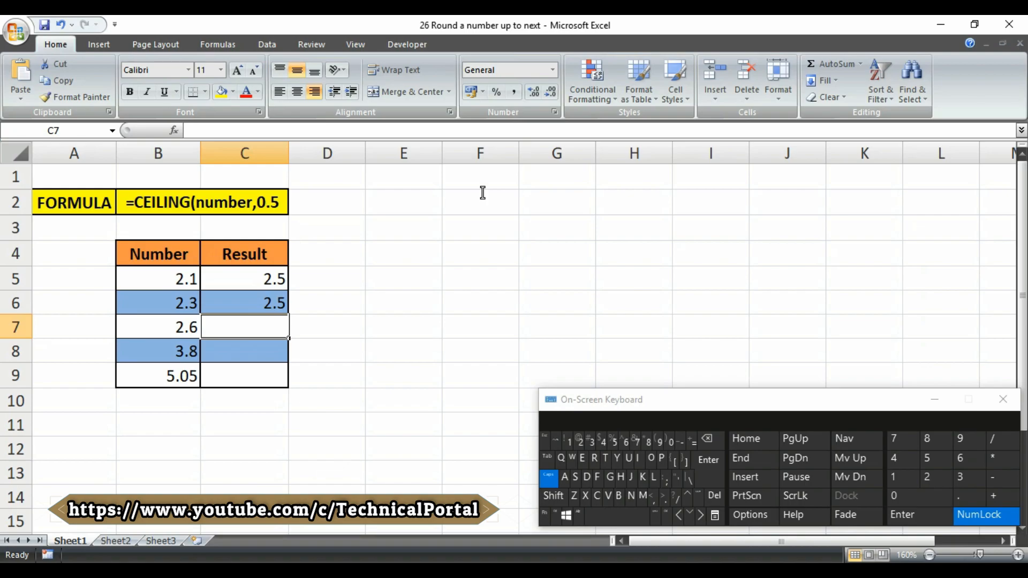
text(=CEI)
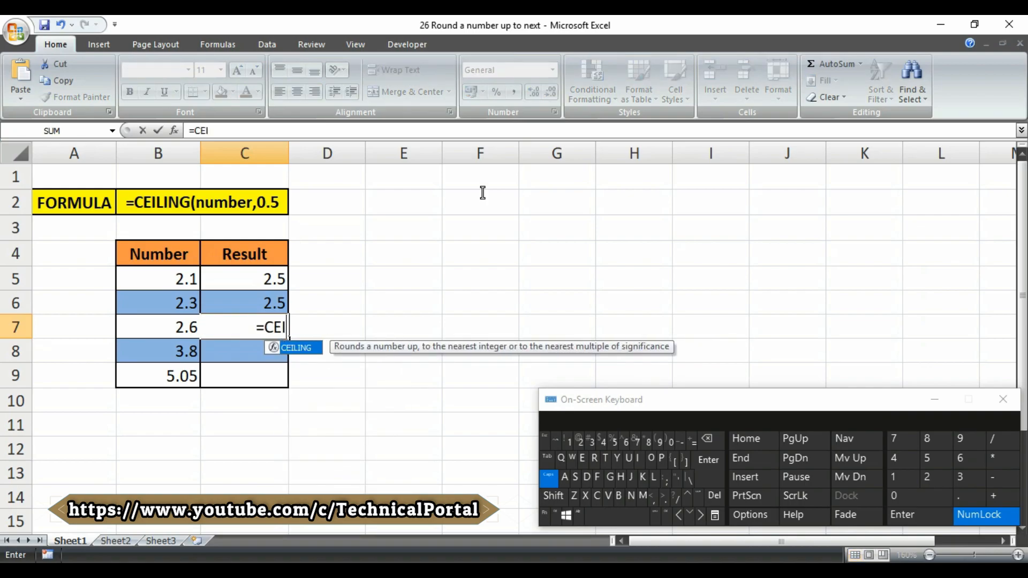
key(Tab)
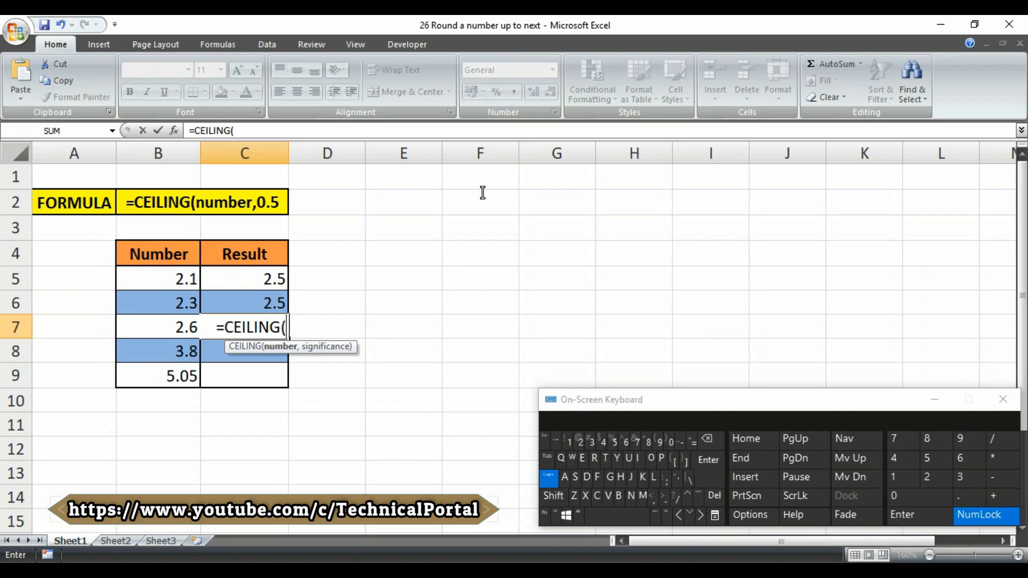
key(Left)
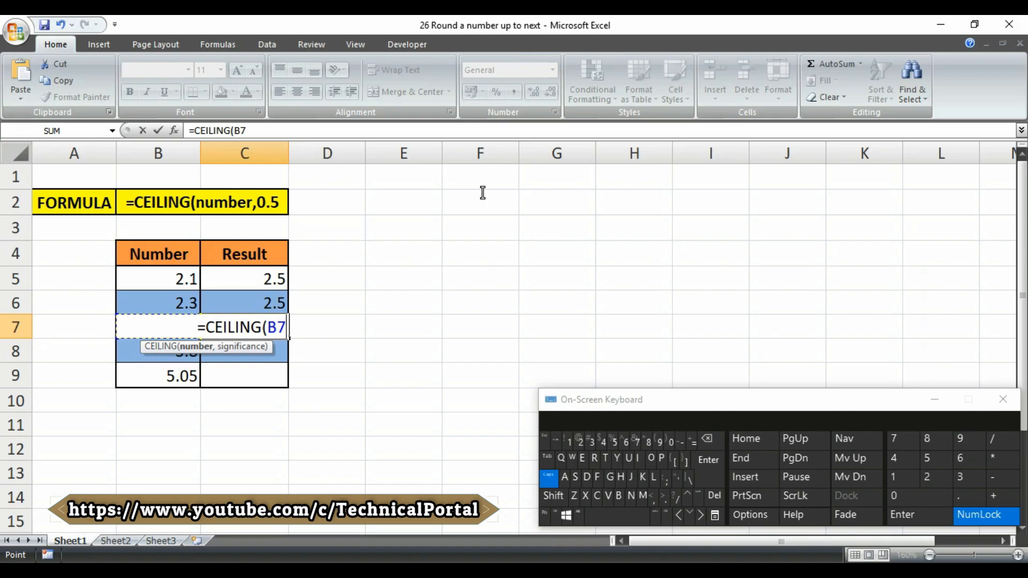
text(,0.5)
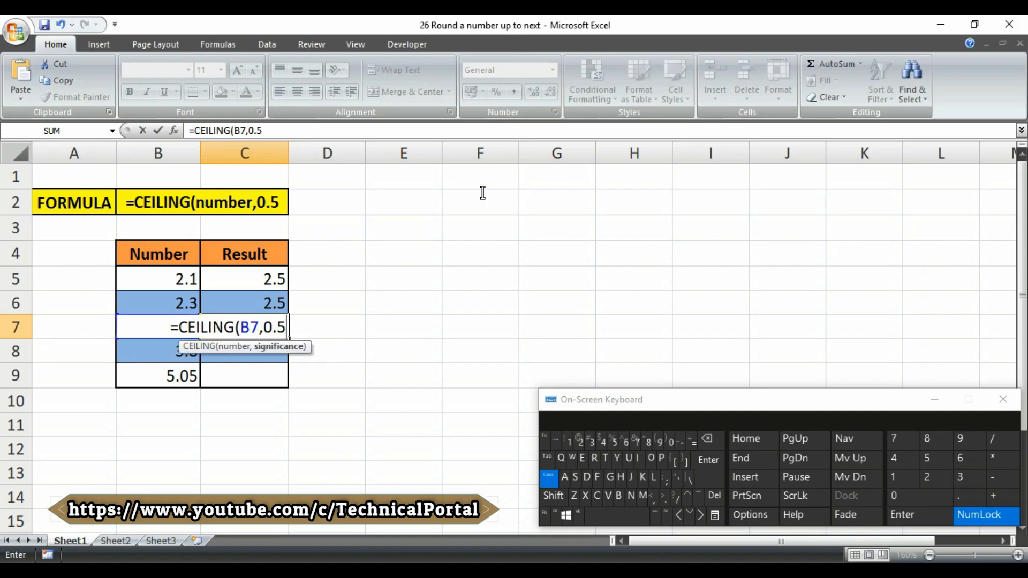
text())
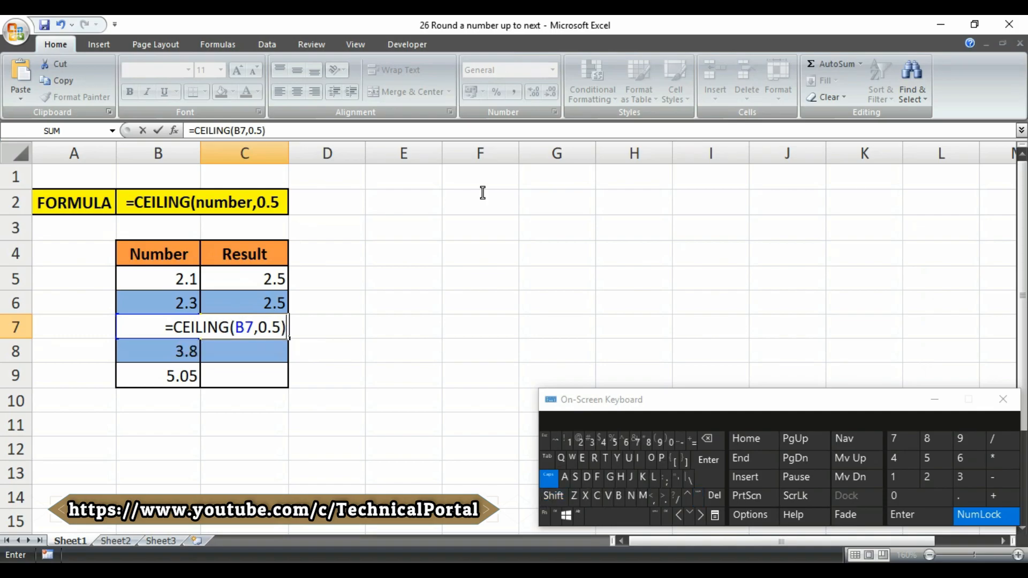
key(ctrl+Return)
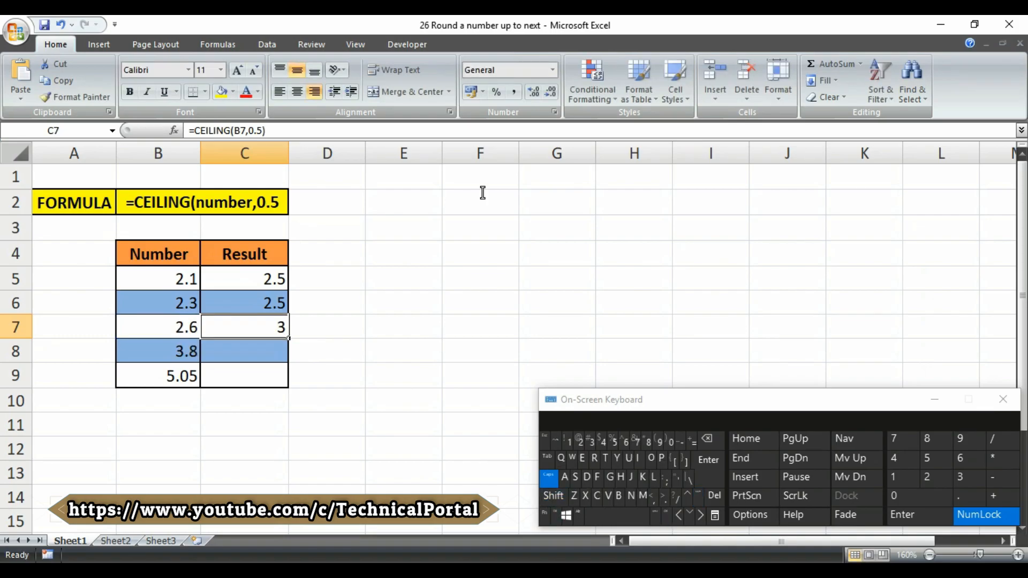